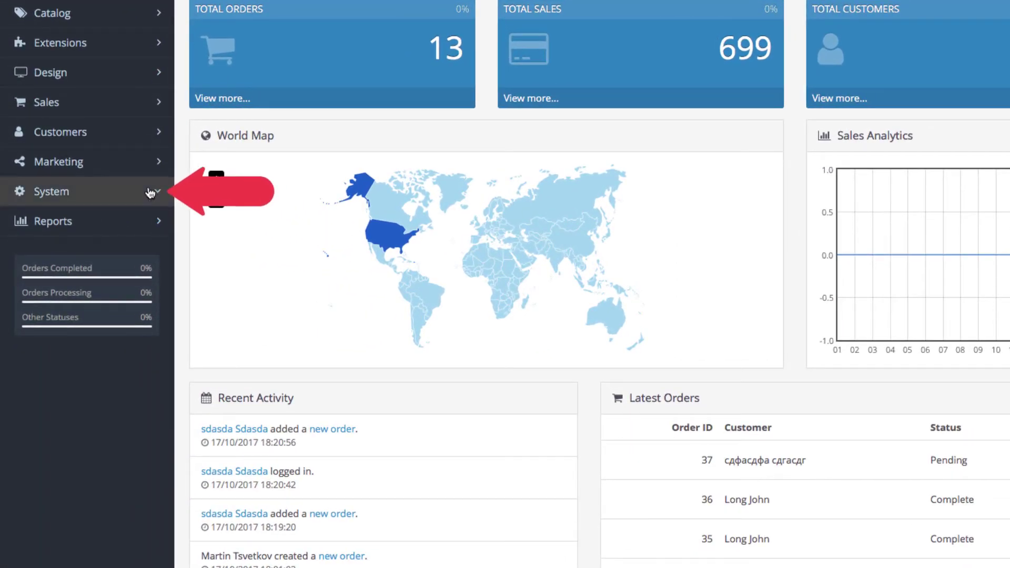
Step: Navigate through System > Localisation > Taxes to the Tax Rates list
left_click(151, 194)
left_click(121, 282)
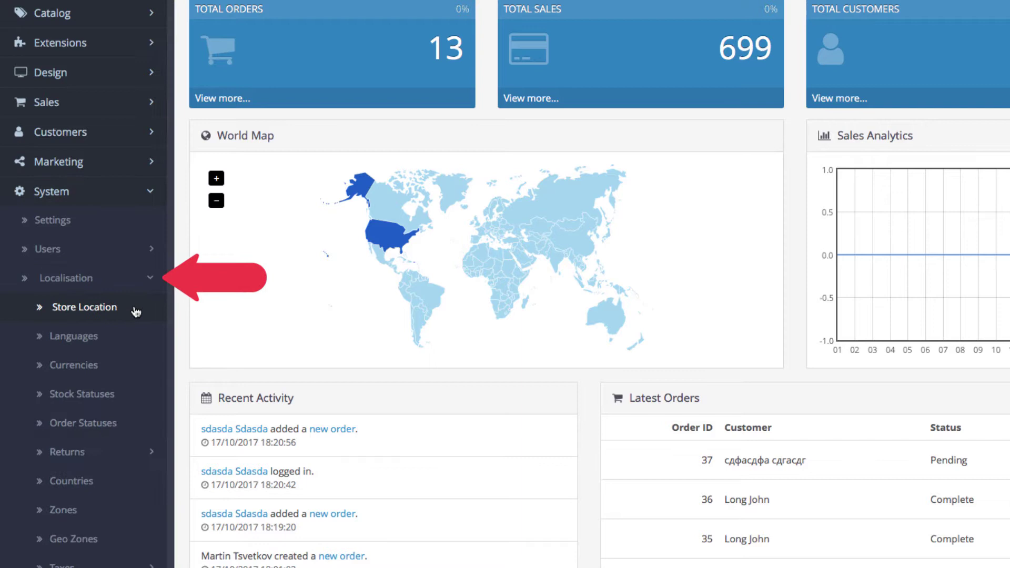
scroll(134, 319, "down", 3)
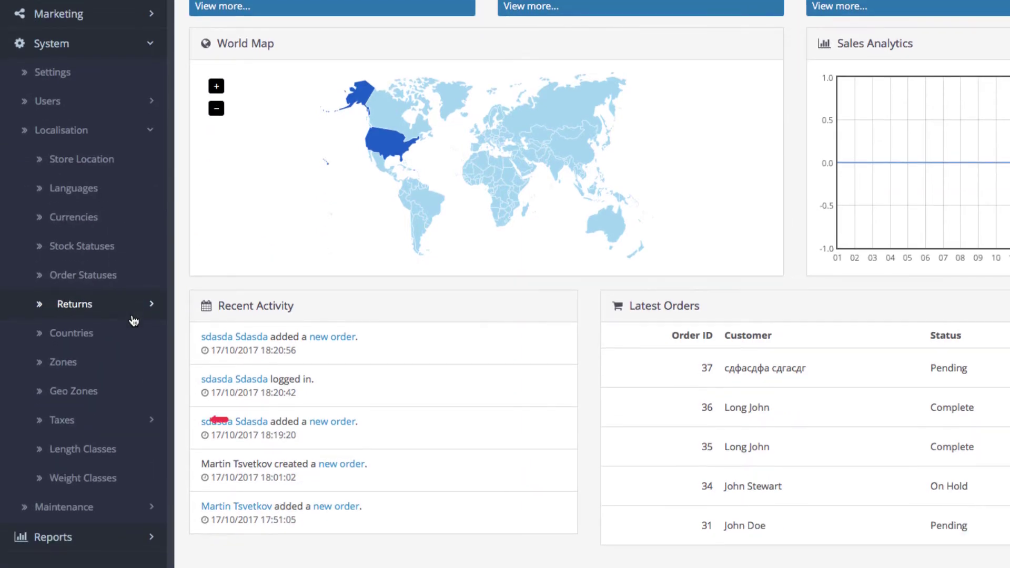
left_click(124, 425)
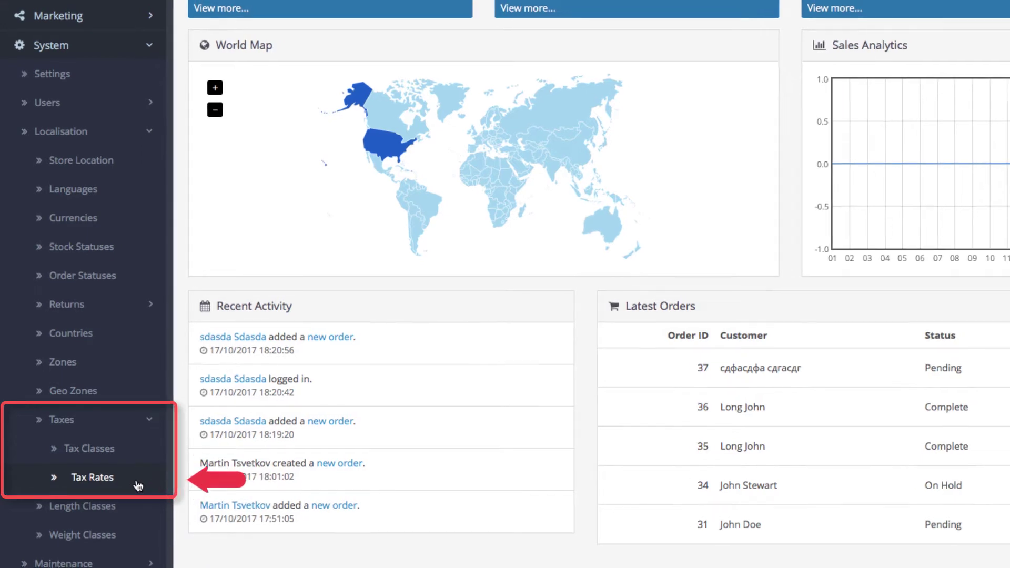
left_click(138, 485)
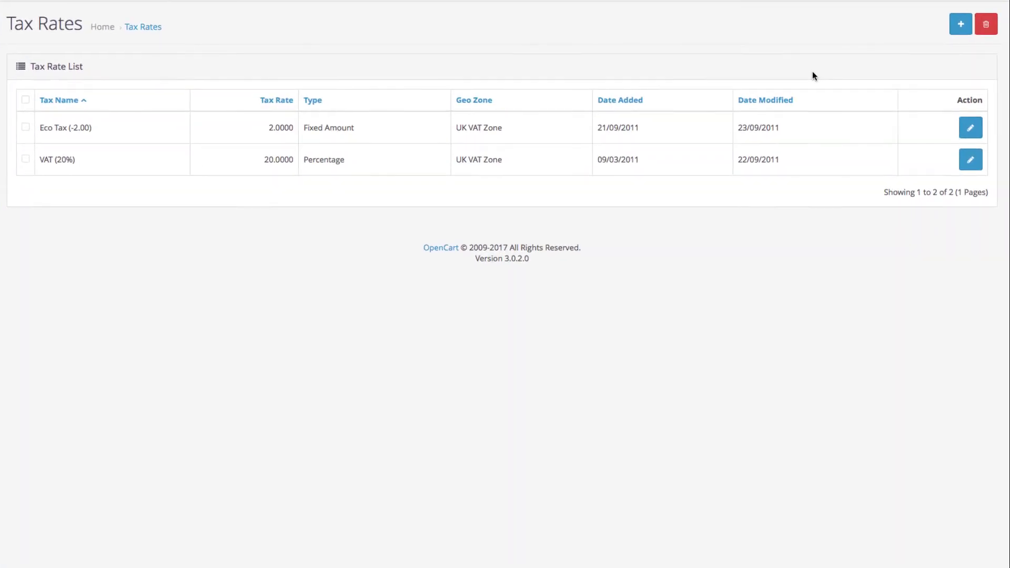
Step: Start a new tax rate named 'Carbon tax' with a rate of 3
left_click(967, 30)
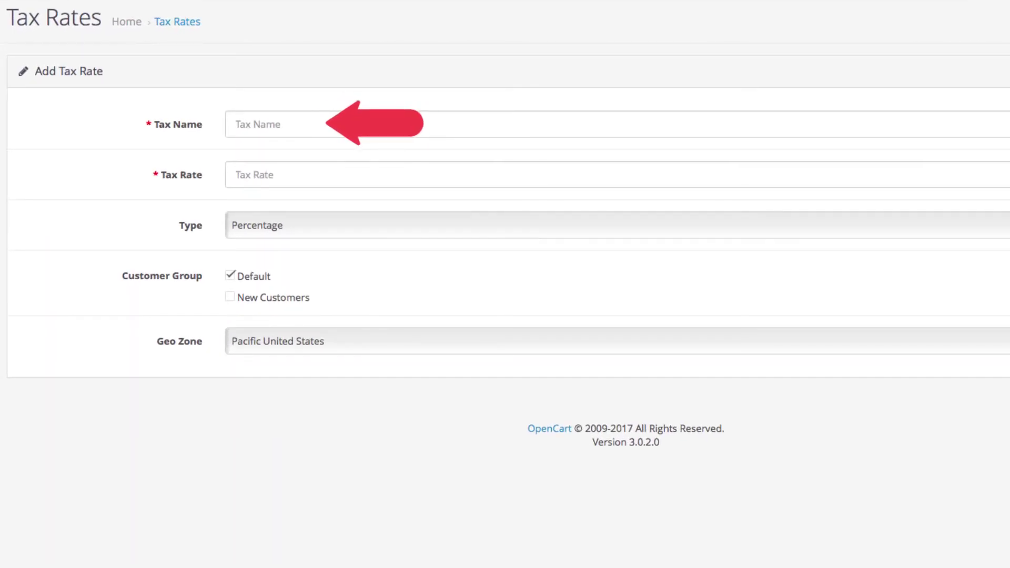
left_click(877, 125)
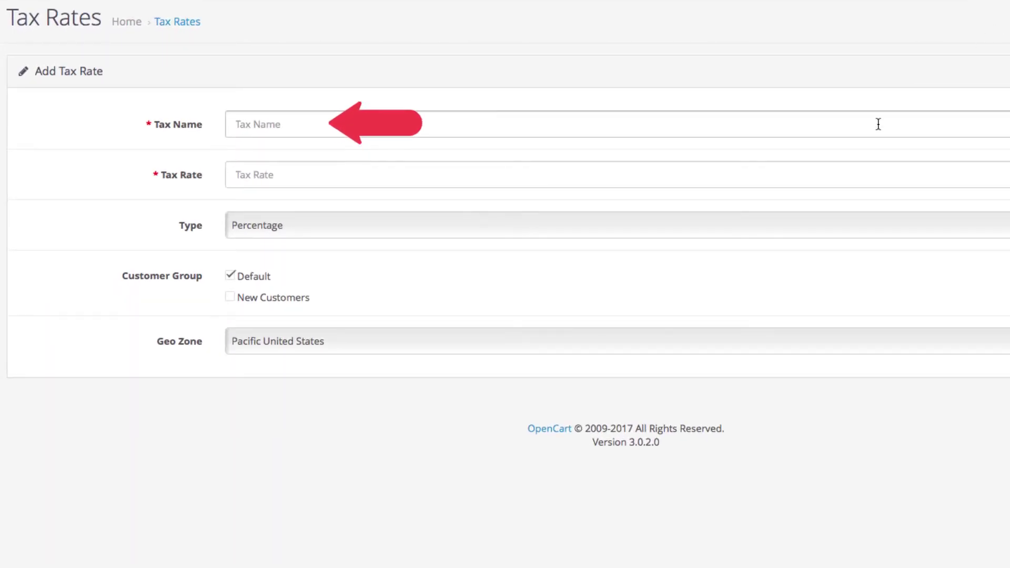
type("Carbon tax")
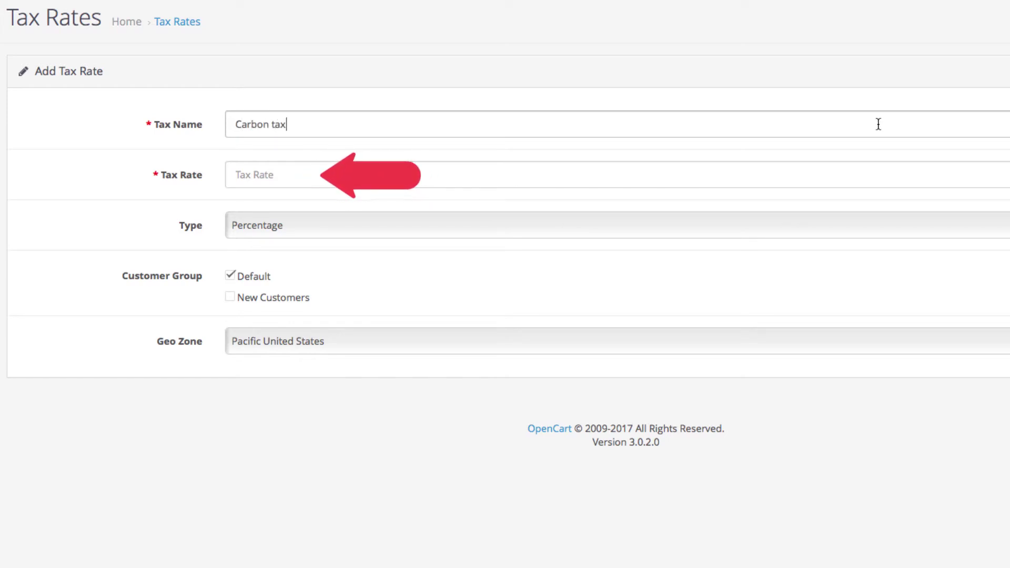
left_click(682, 174)
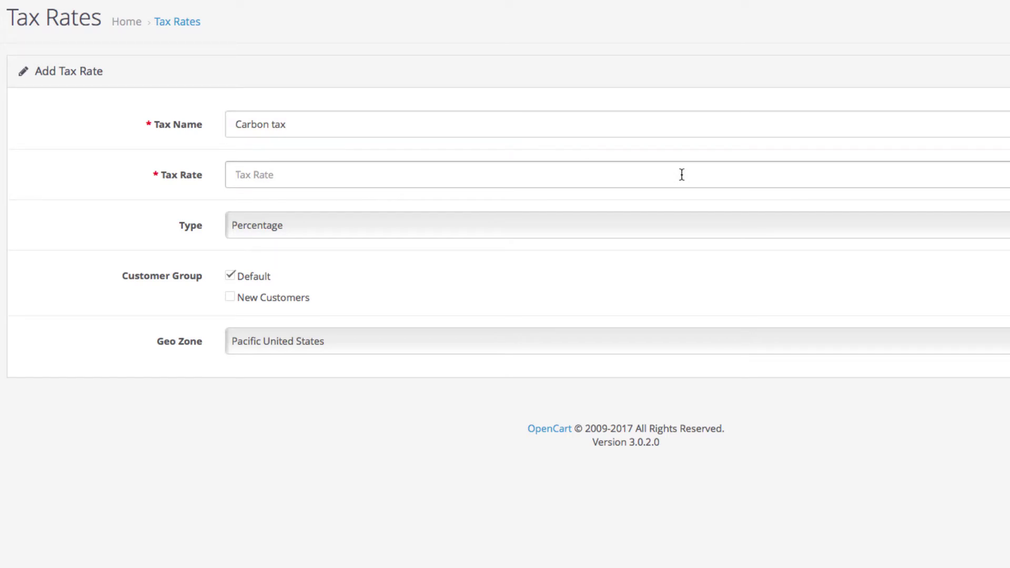
type("3")
left_click(658, 194)
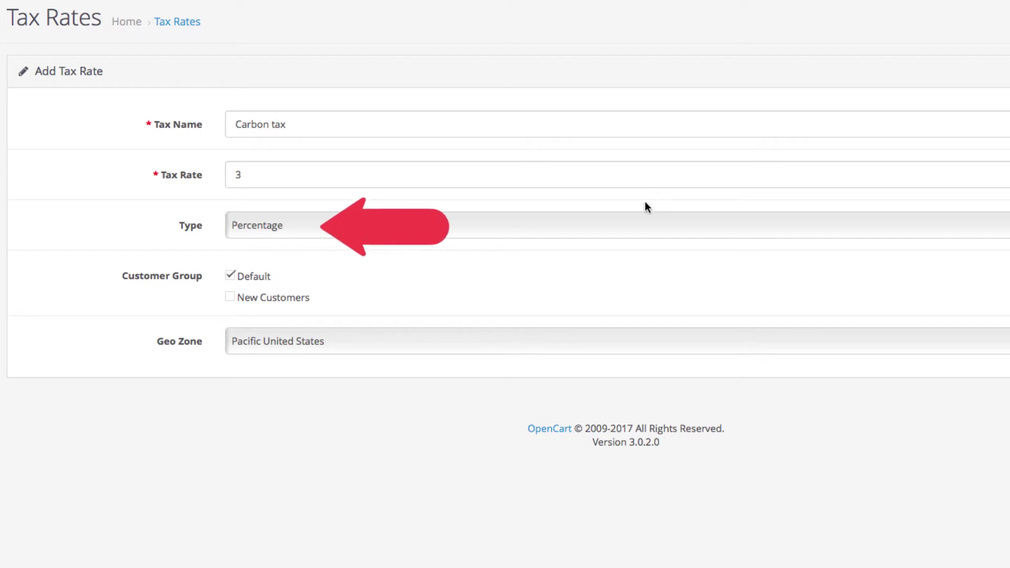
Step: Keep type Percentage, the Default customer group and geo zone Pacific United States
left_click(631, 227)
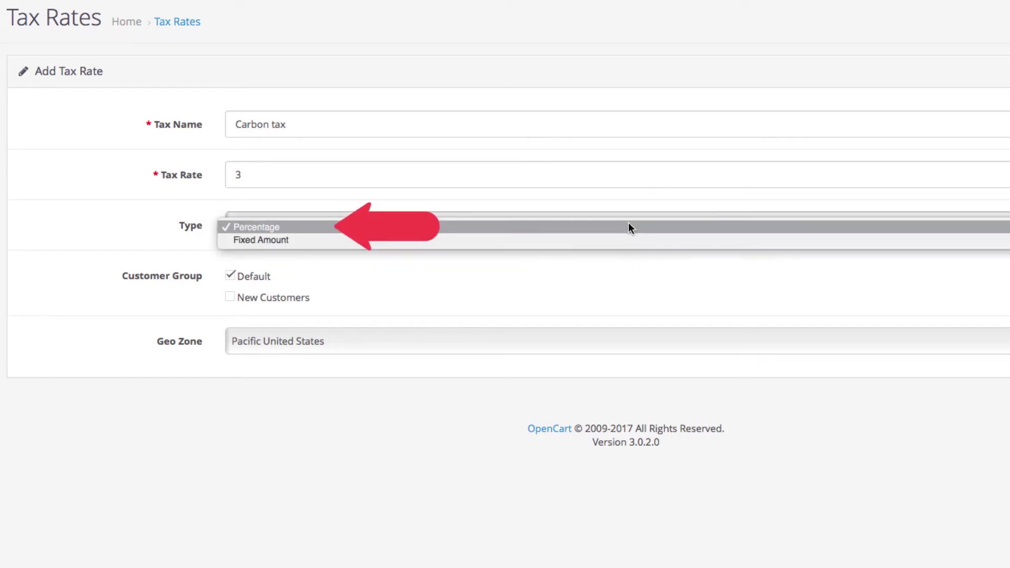
left_click(630, 228)
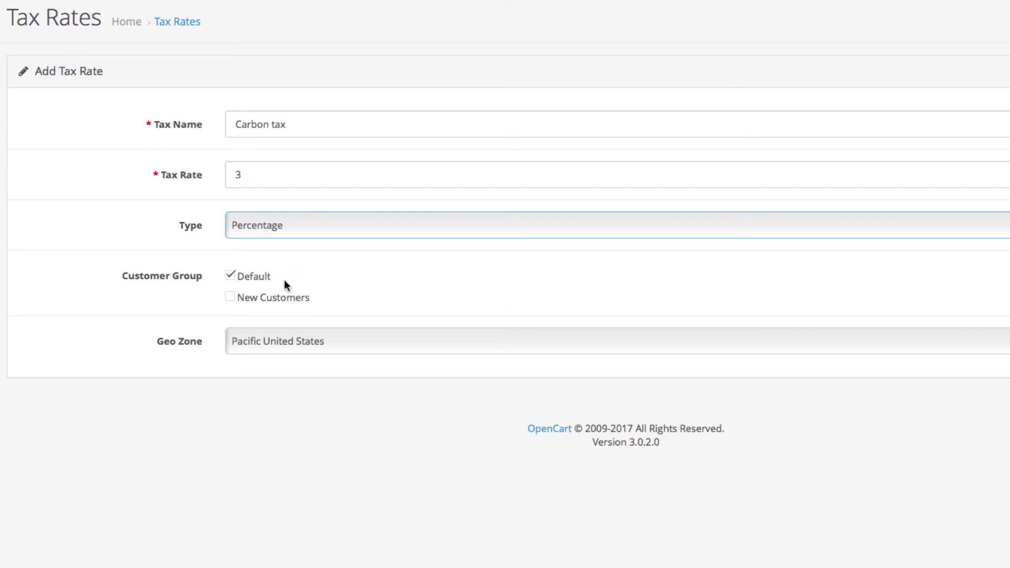
left_click(284, 301)
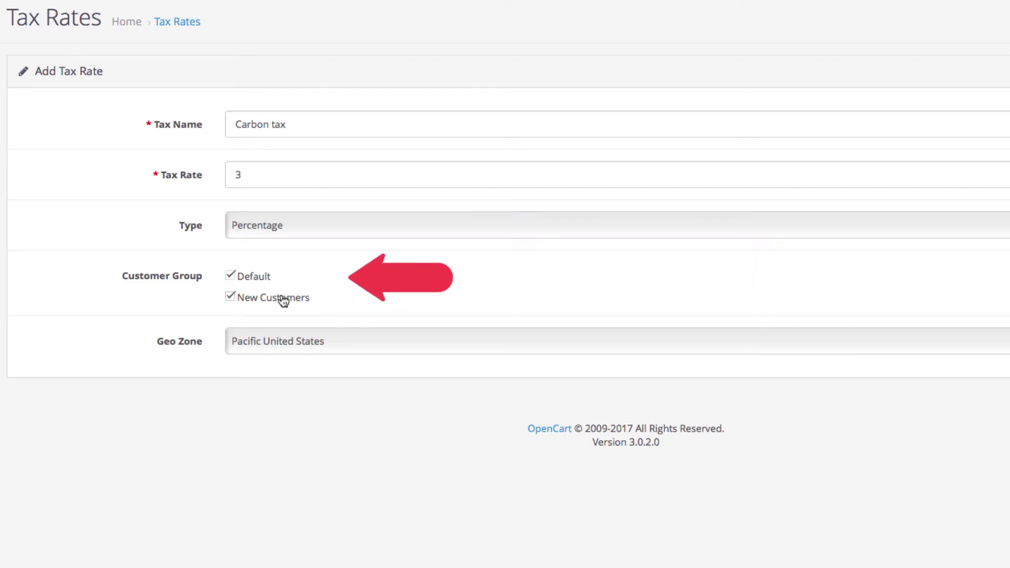
left_click(282, 299)
left_click(257, 284)
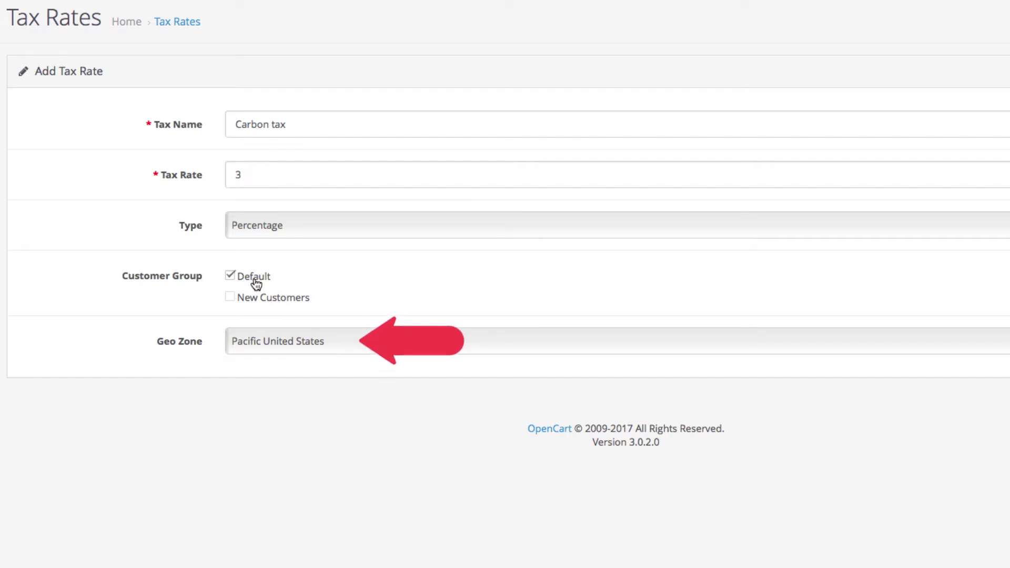
left_click(358, 342)
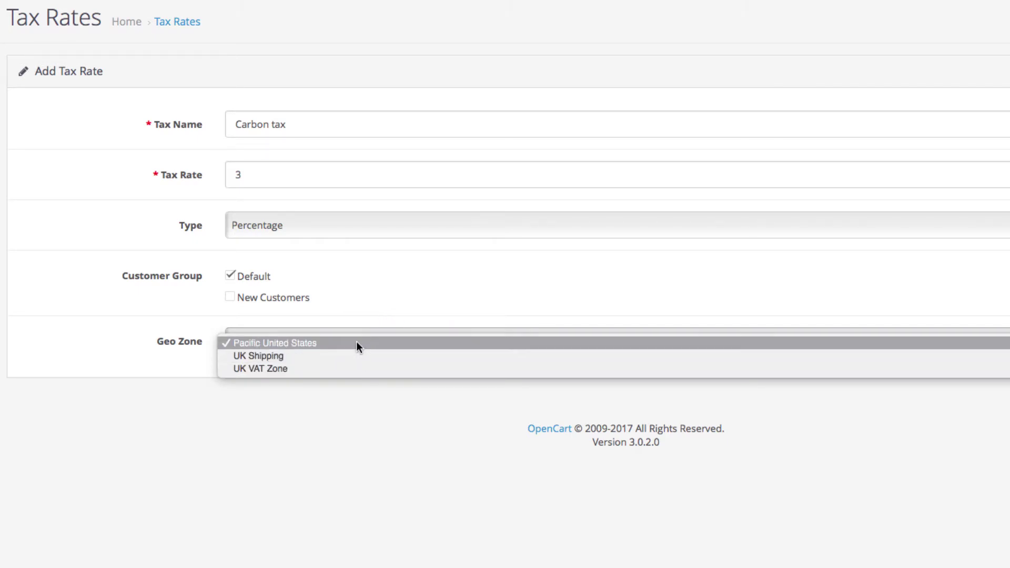
left_click(357, 344)
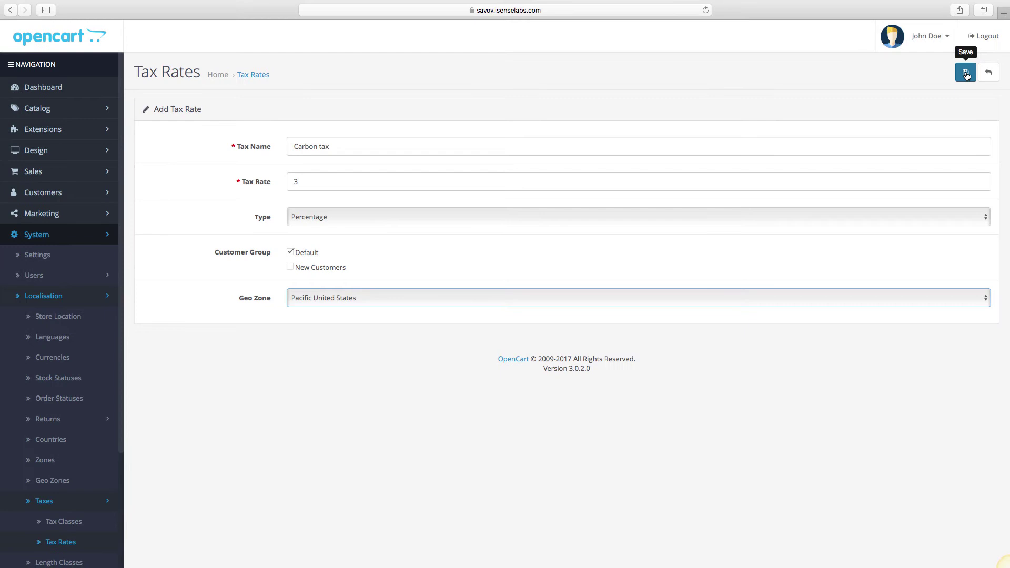
Step: Save the Carbon tax rate and go to the Tax Classes list
left_click(967, 76)
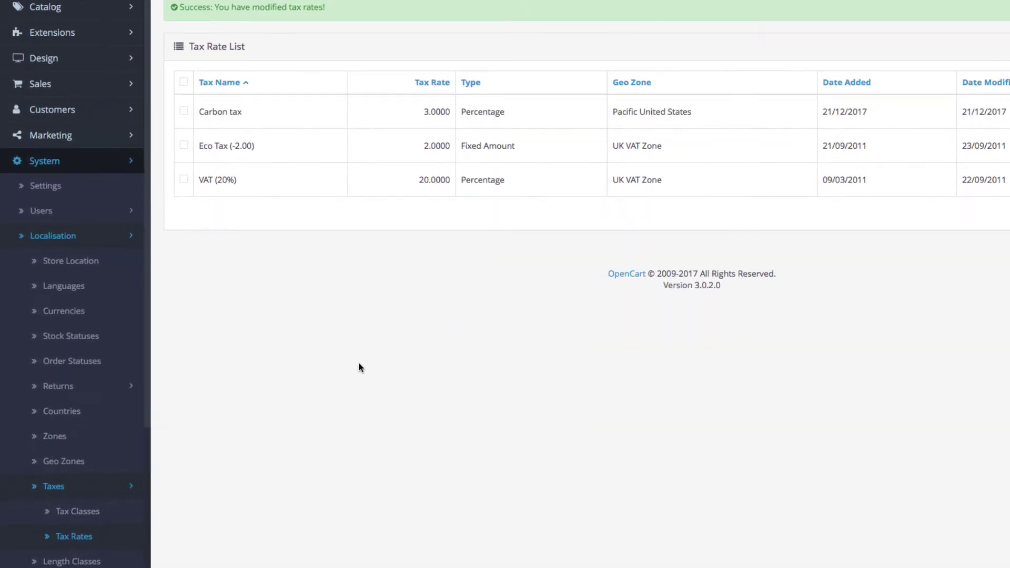
scroll(107, 462, "down", 1)
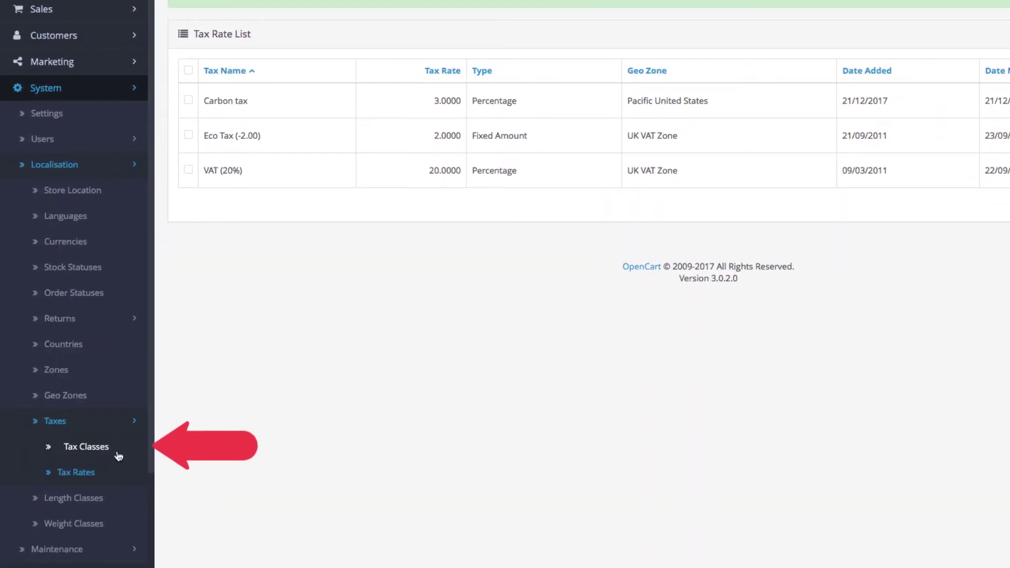
left_click(118, 454)
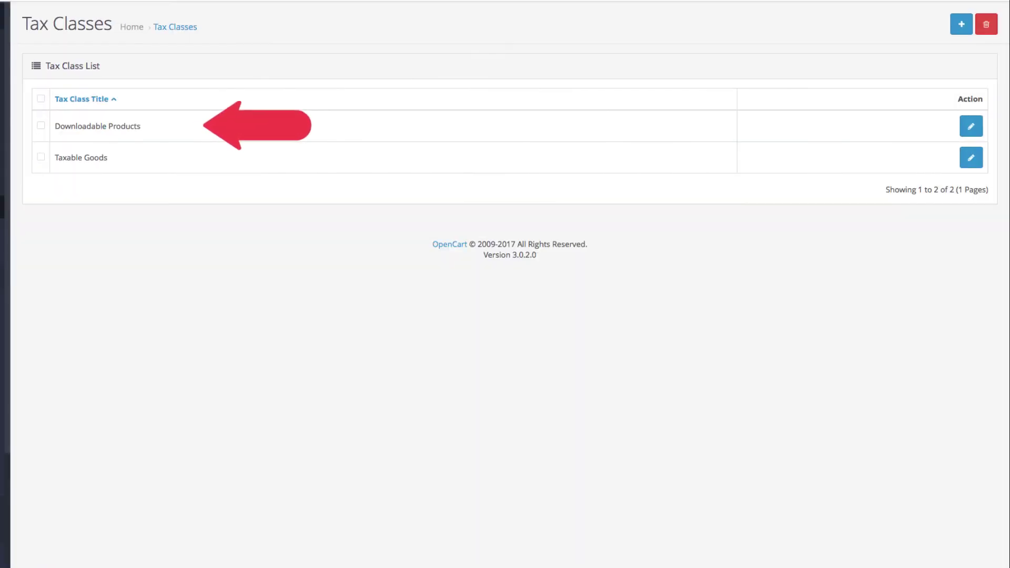
Step: Edit the Taxable Goods class and remove its existing tax rate rows
left_click(973, 161)
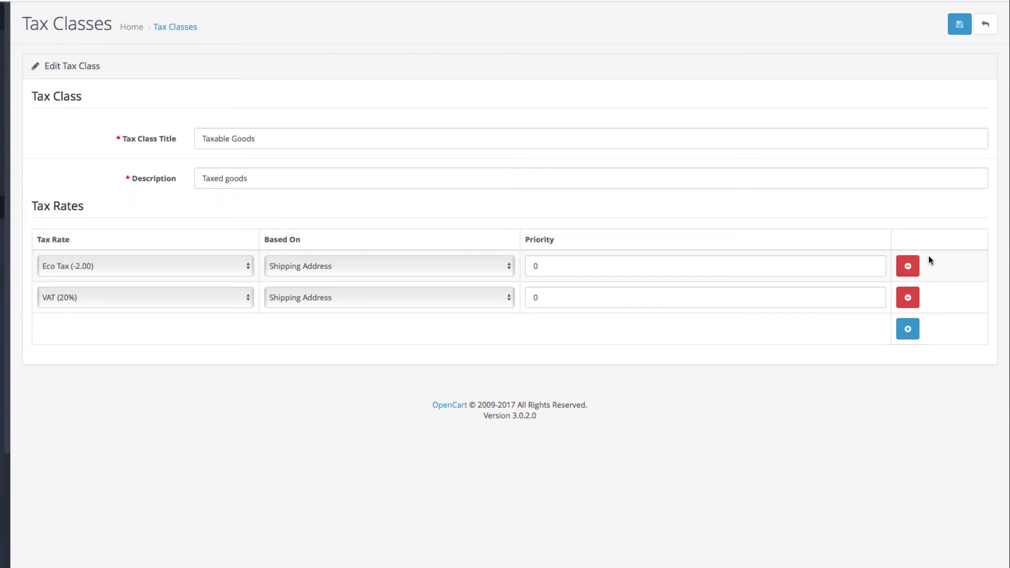
left_click(911, 268)
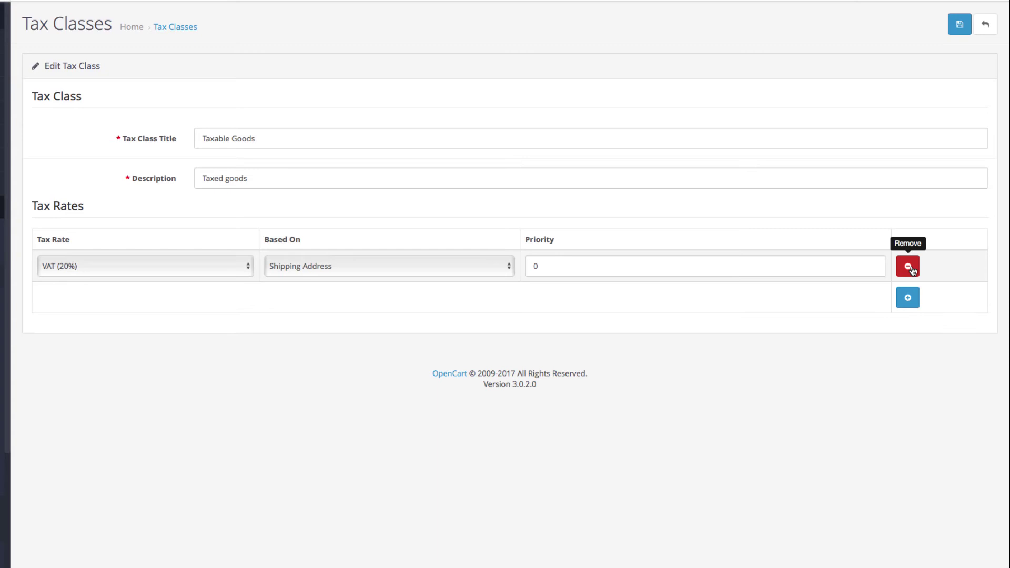
left_click(910, 267)
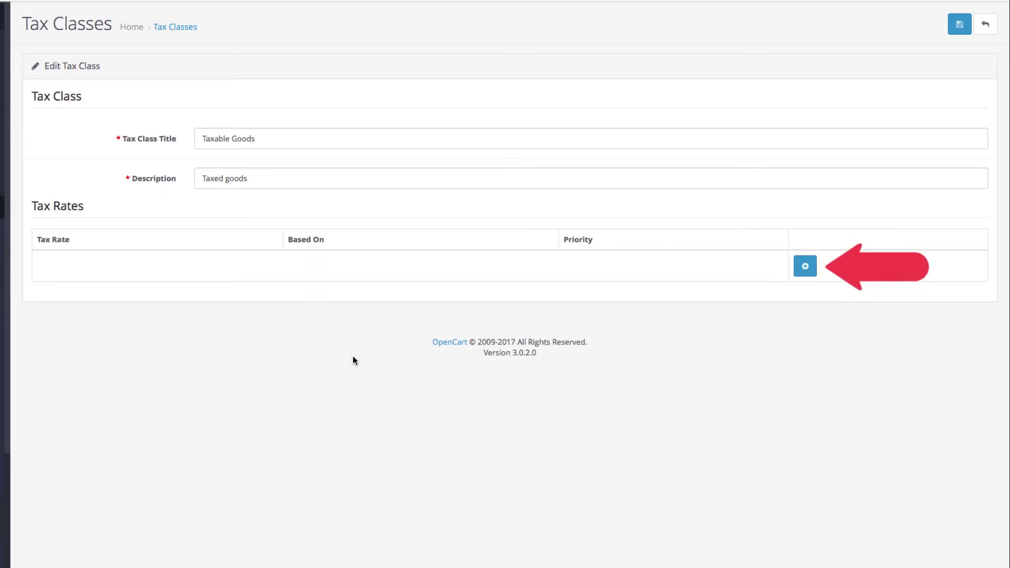
Step: Add a Carbon tax rule to Taxable Goods based on Shipping Address
left_click(806, 266)
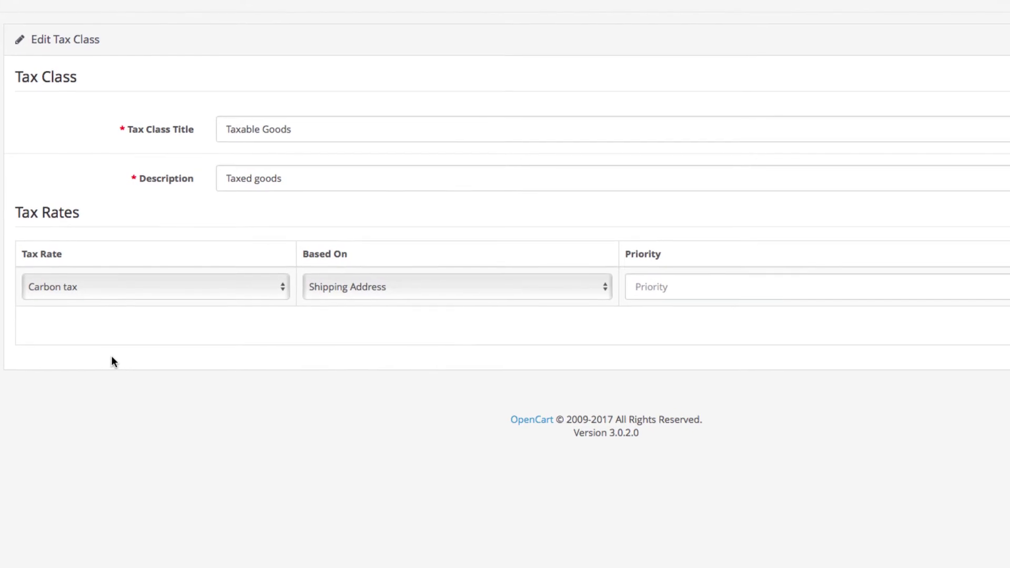
left_click(253, 287)
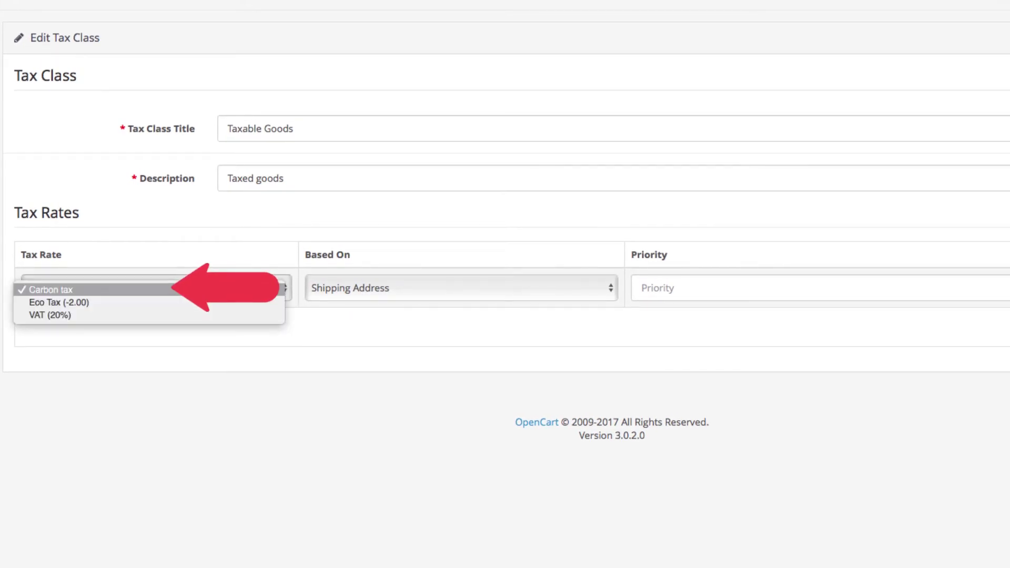
left_click(238, 293)
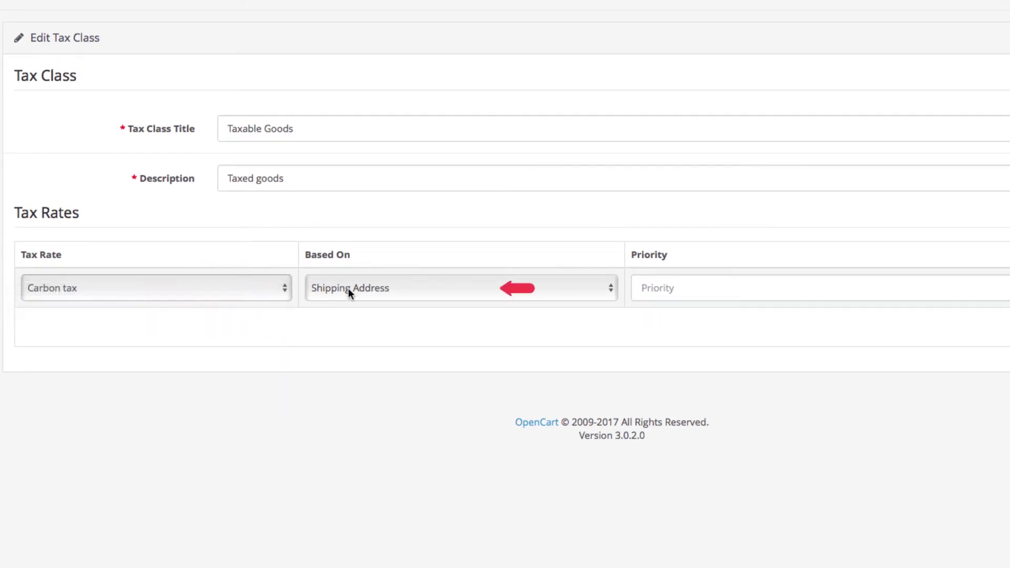
left_click(419, 288)
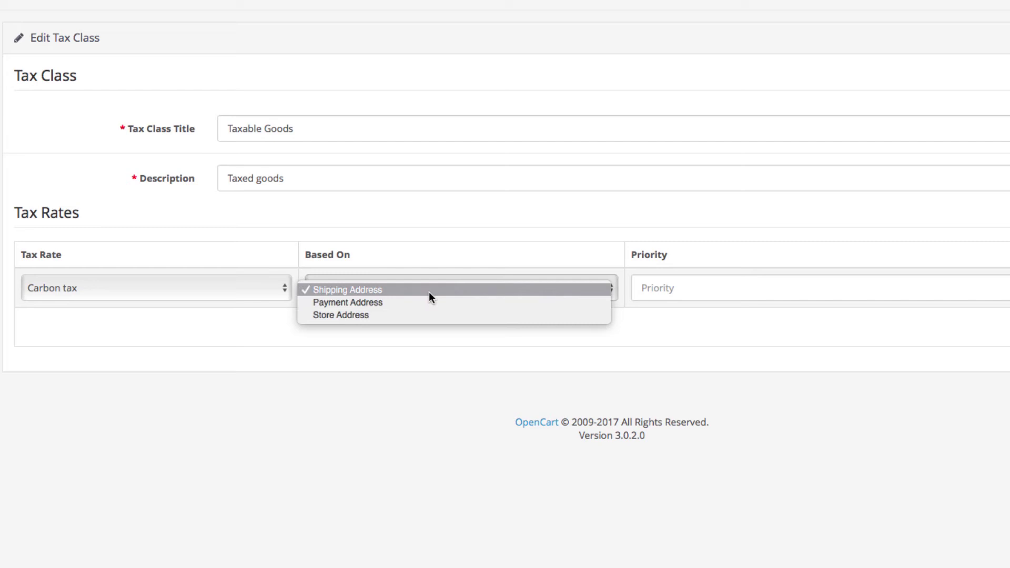
left_click(429, 293)
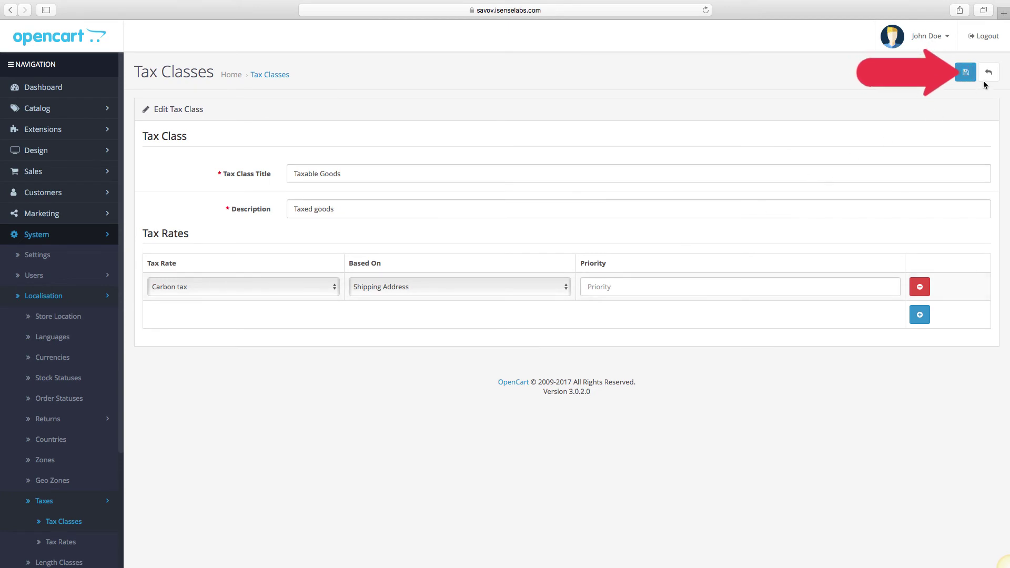
Step: Save the Taxable Goods class and go to the Catalog products list
left_click(966, 73)
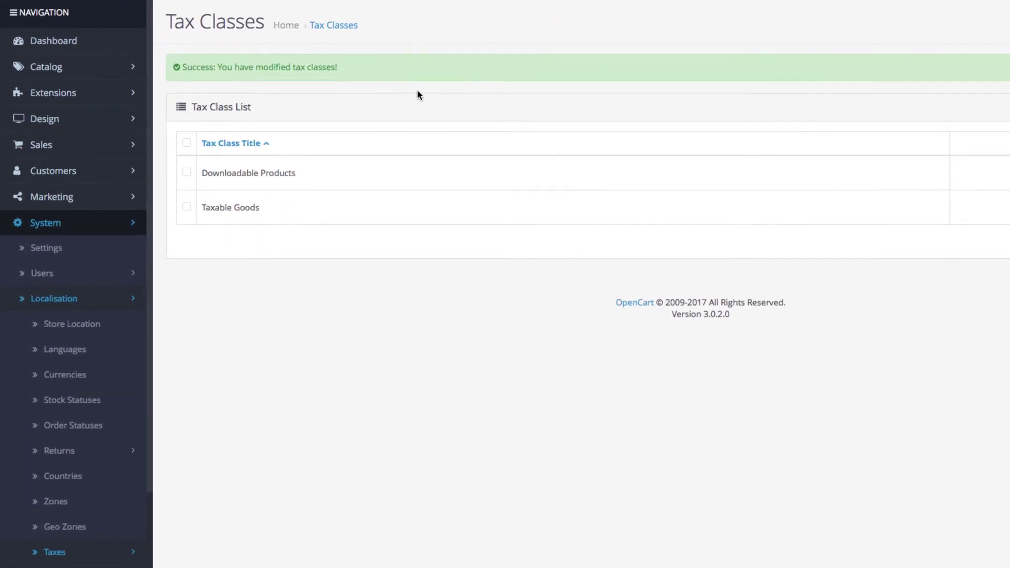
left_click(79, 73)
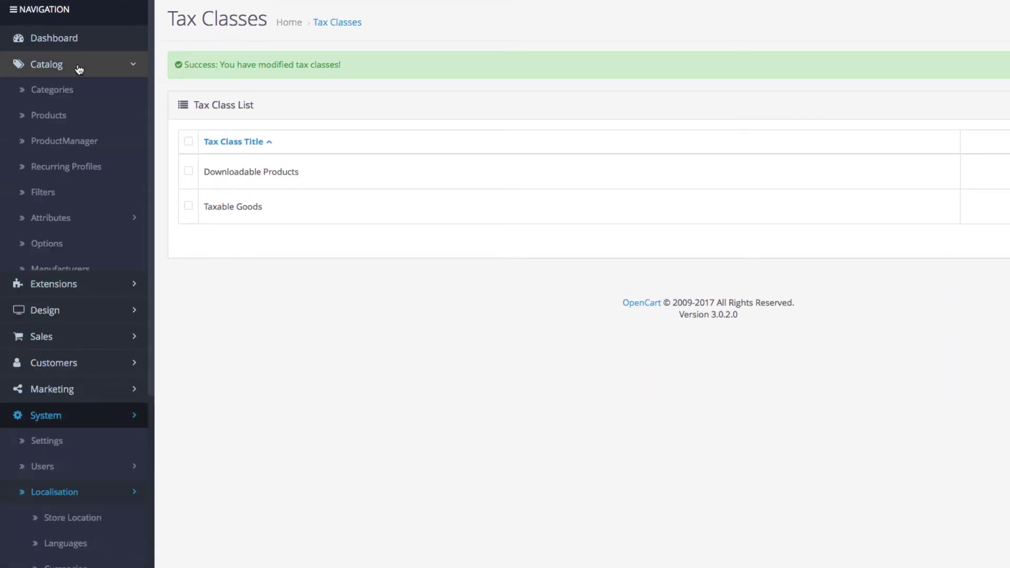
left_click(88, 114)
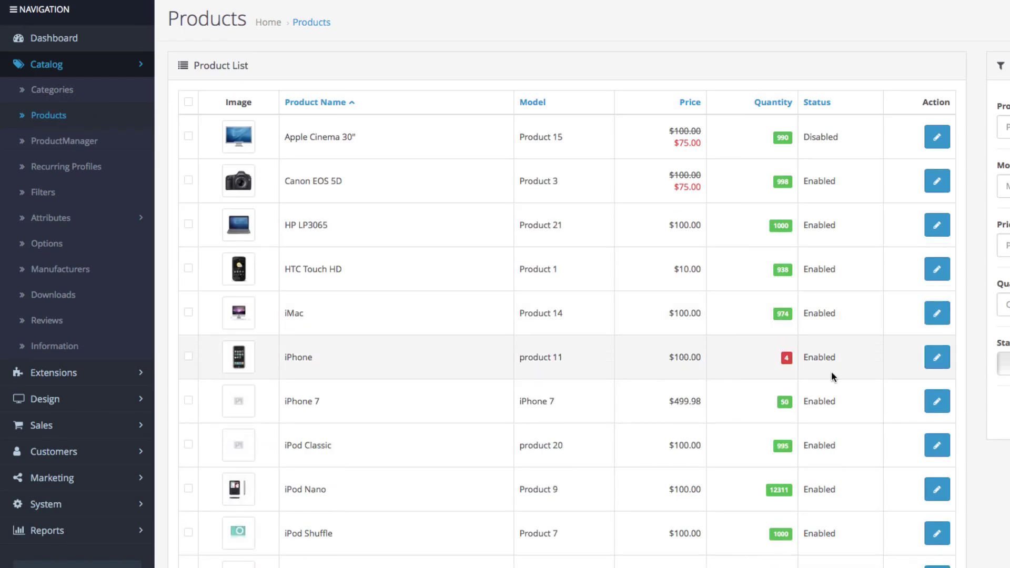
Step: Confirm the iPhone product's Data tab shows Tax Class Taxable Goods
left_click(936, 356)
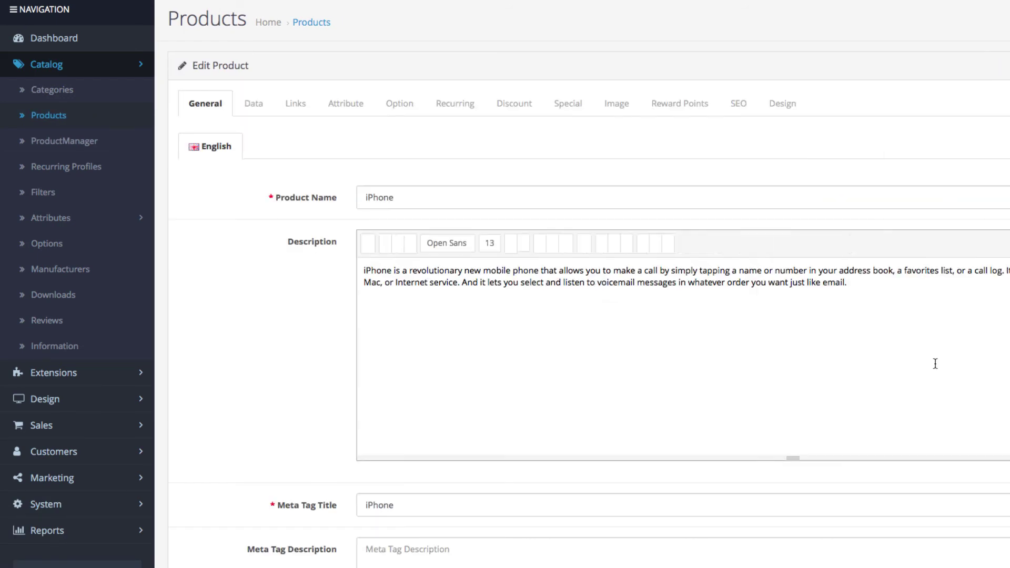
left_click(257, 105)
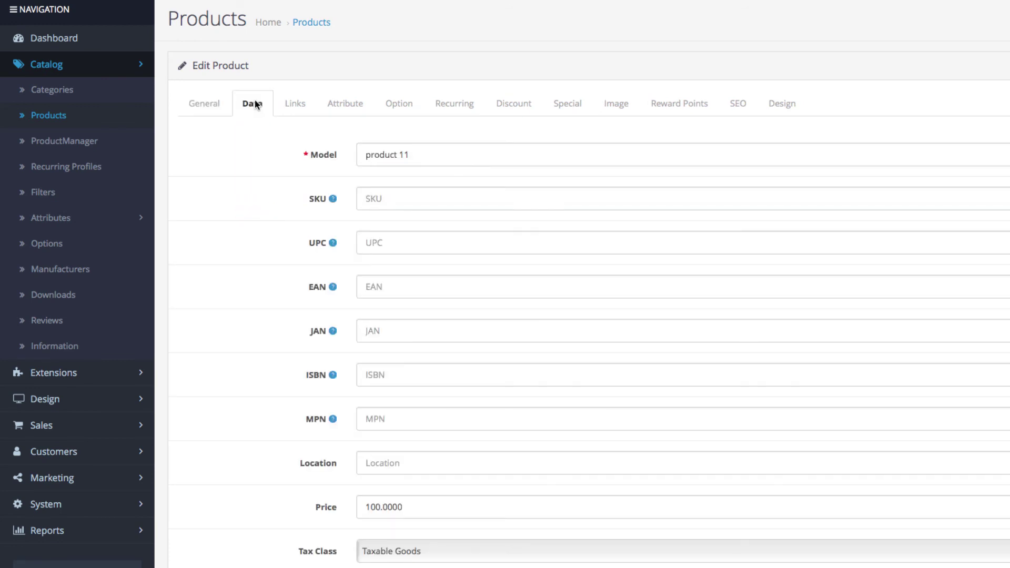
scroll(269, 209, "down", 5)
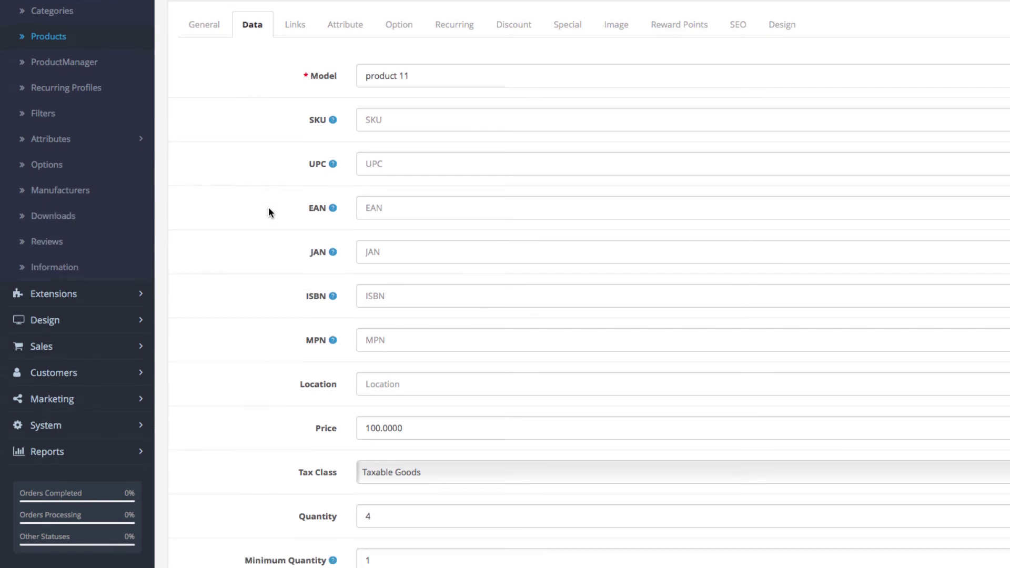
scroll(269, 212, "down", 1)
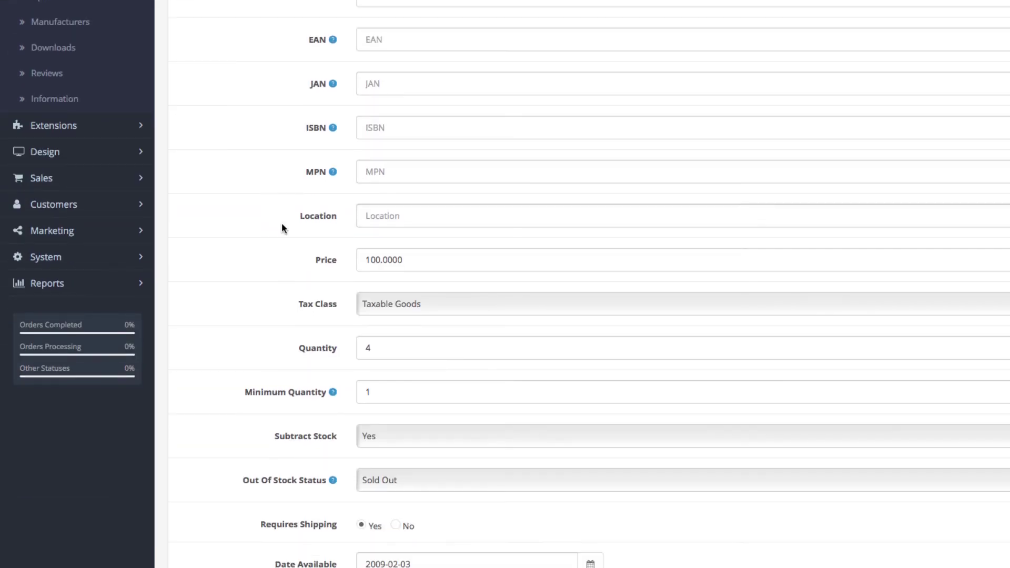
left_click(446, 309)
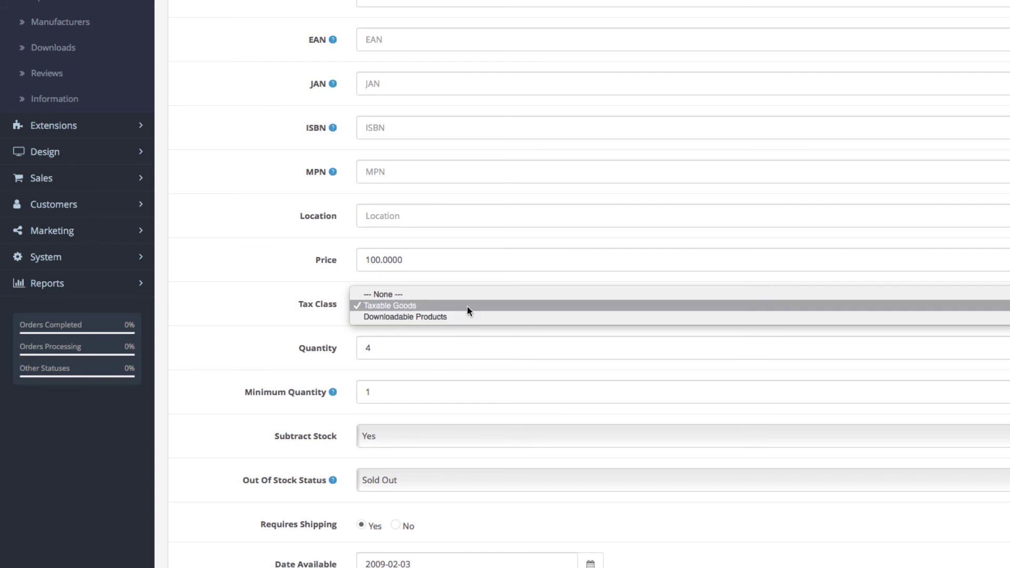
left_click(467, 307)
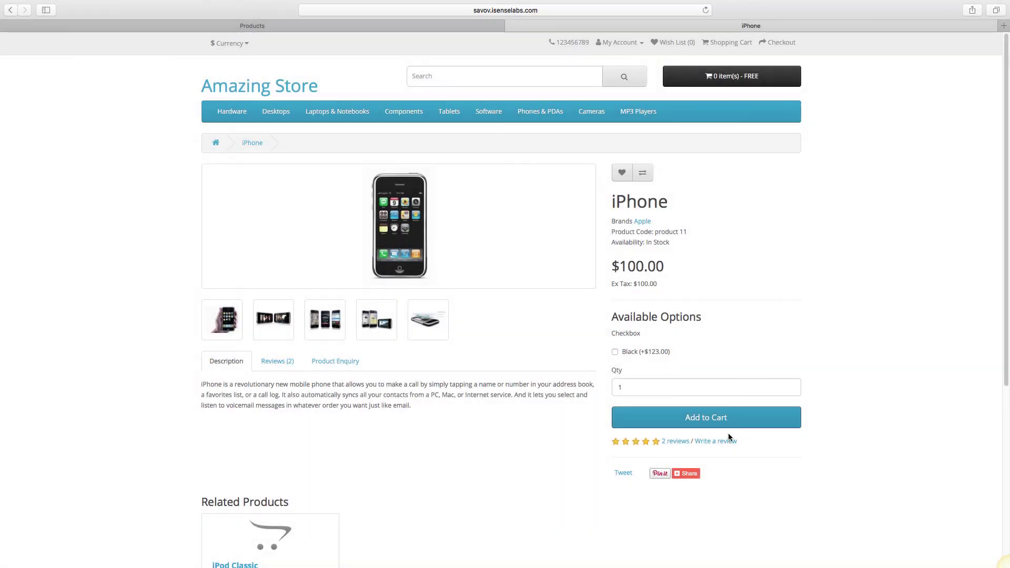
Step: Add the iPhone to the cart and start checkout as a guest
left_click(729, 426)
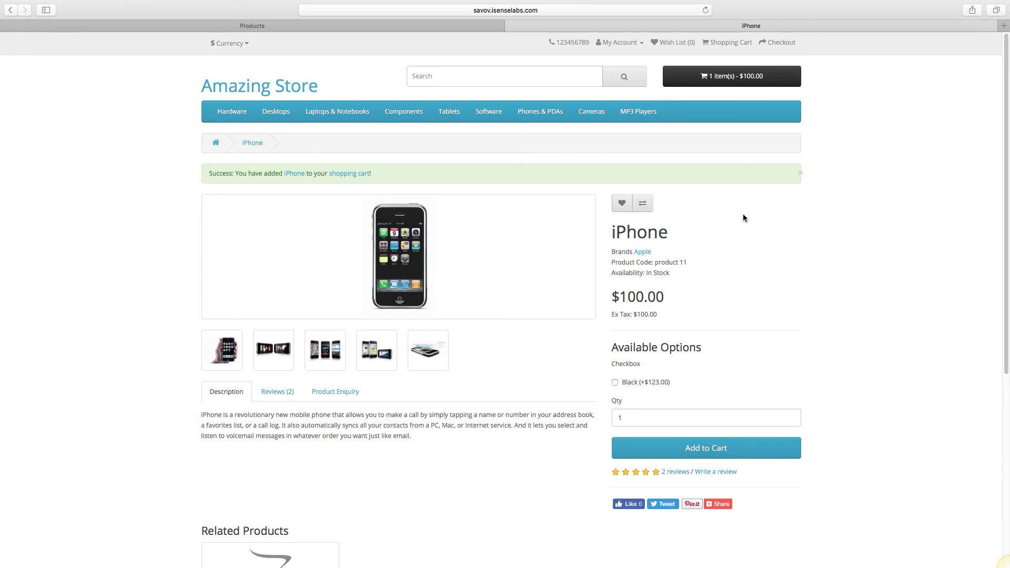
left_click(736, 78)
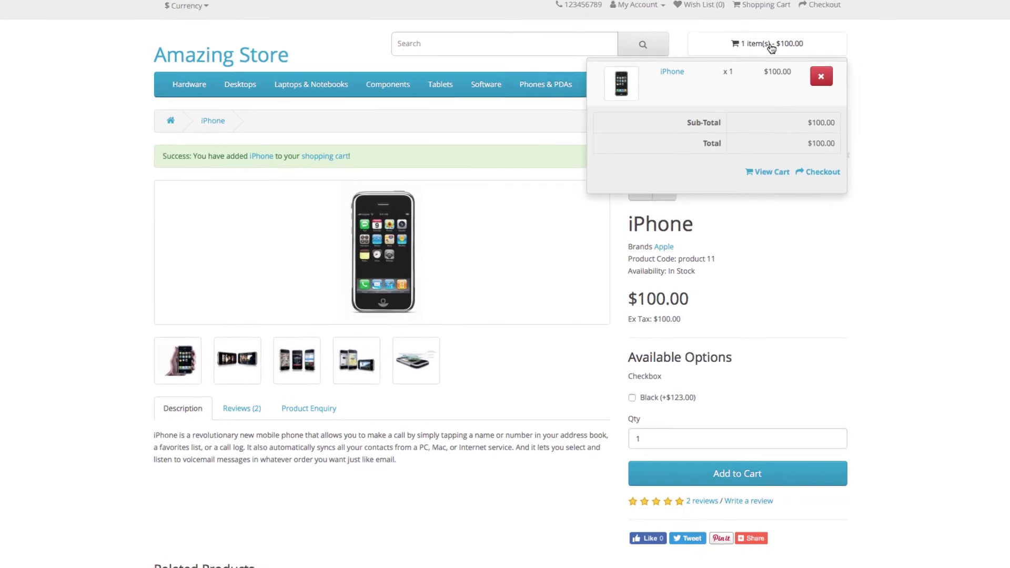
left_click(837, 163)
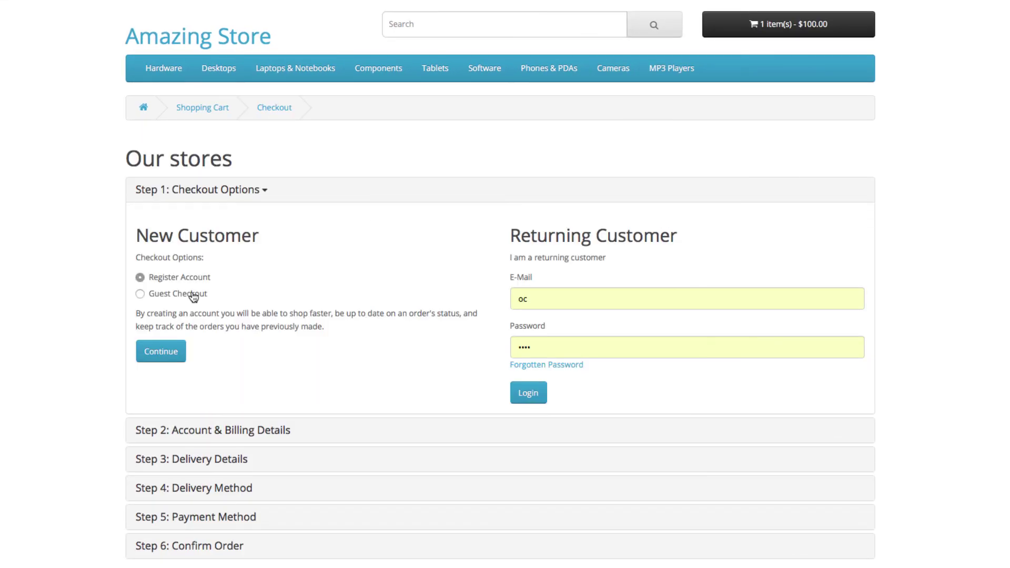
left_click(173, 295)
left_click(160, 349)
Step: Fill in the guest's name, e-mail, phone, street, city, post code and region
left_click(179, 305)
type("John")
key("Tab")
left_click(579, 353)
type("1st Street")
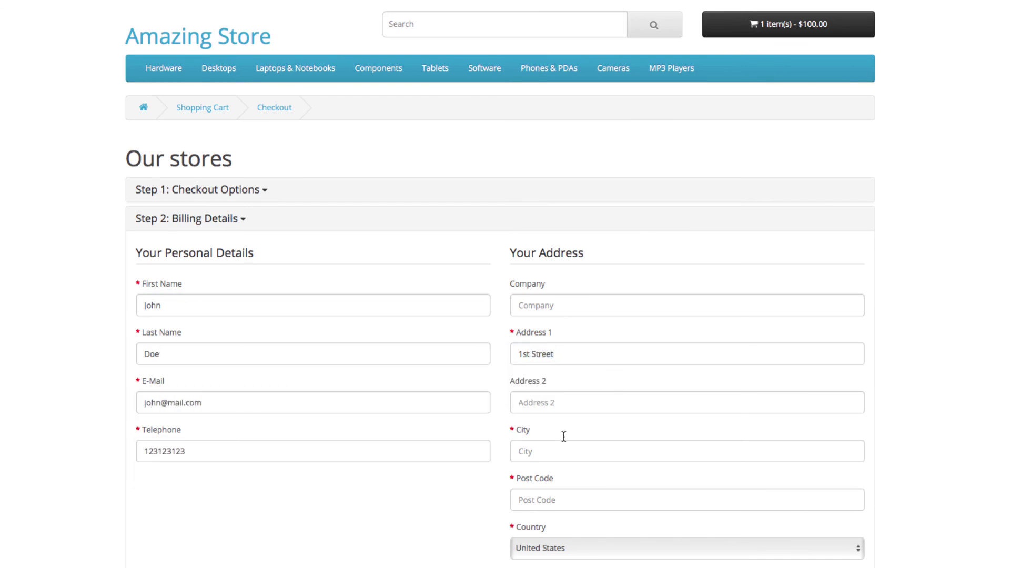
left_click(561, 451)
type("Los Angeles")
scroll(547, 473, "down", 1)
left_click(684, 458)
type("1000")
left_click(685, 553)
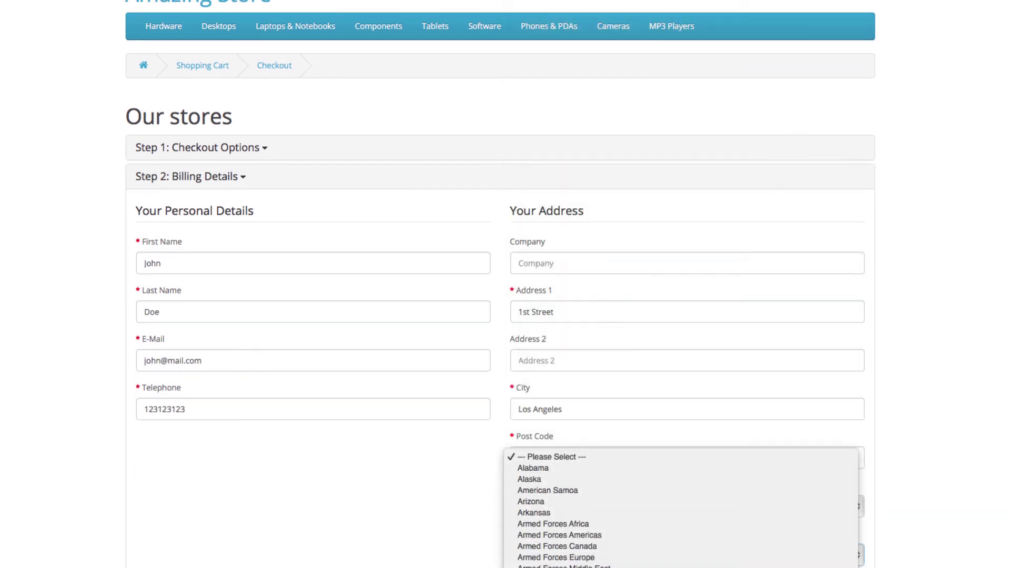
Step: Accept the terms and reach Confirm Order showing Carbon tax $3.00, total $103.00
left_click(835, 365)
left_click(803, 396)
left_click(839, 397)
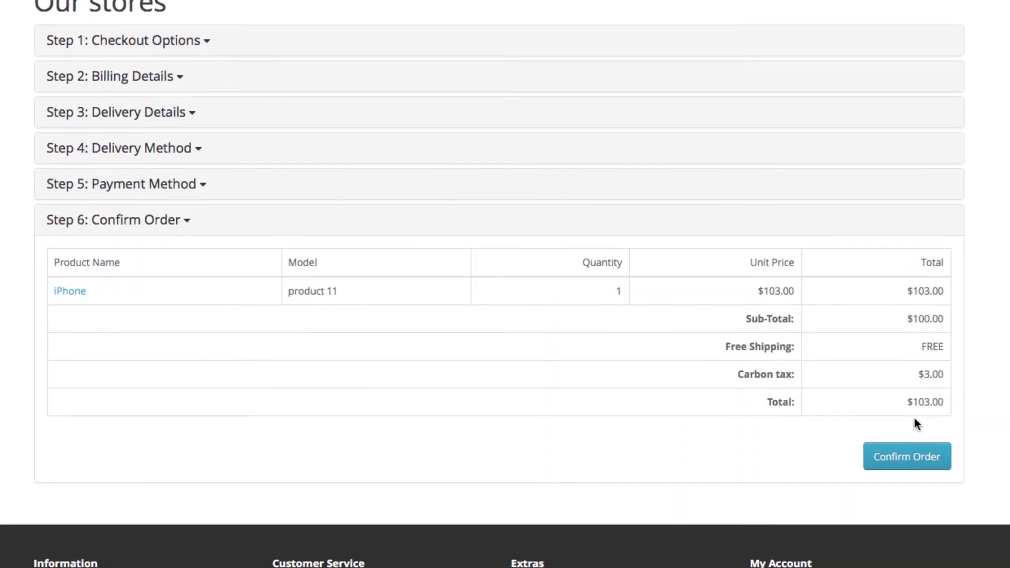